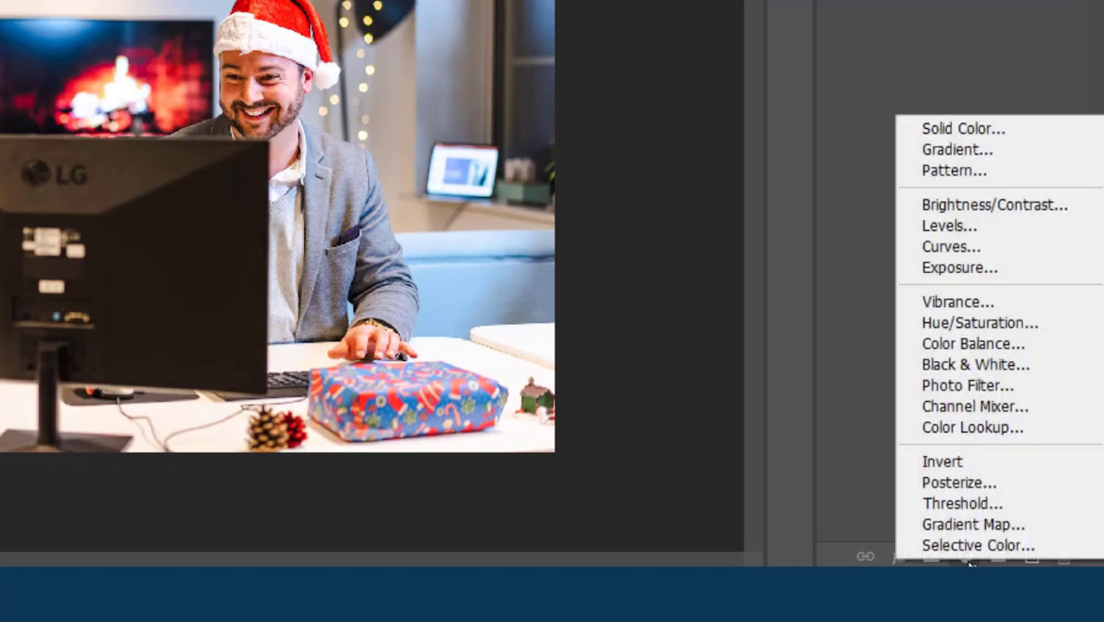
Add a Solid Color fill layer above the Background photo in dark navy blue with a hue of 222°
left_click(942, 130)
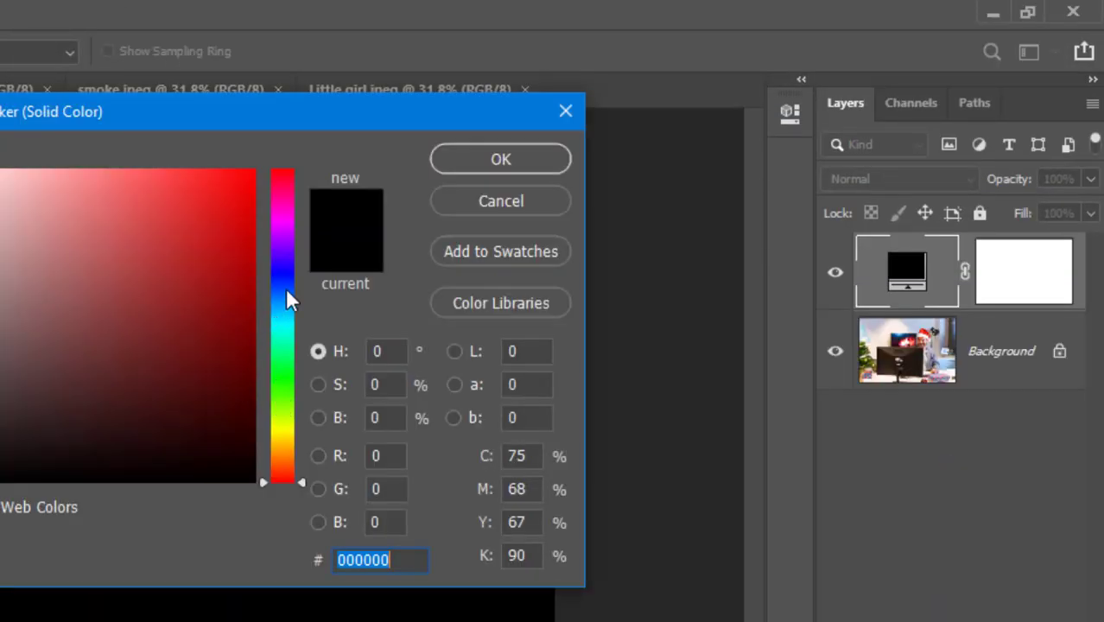
left_click(285, 287)
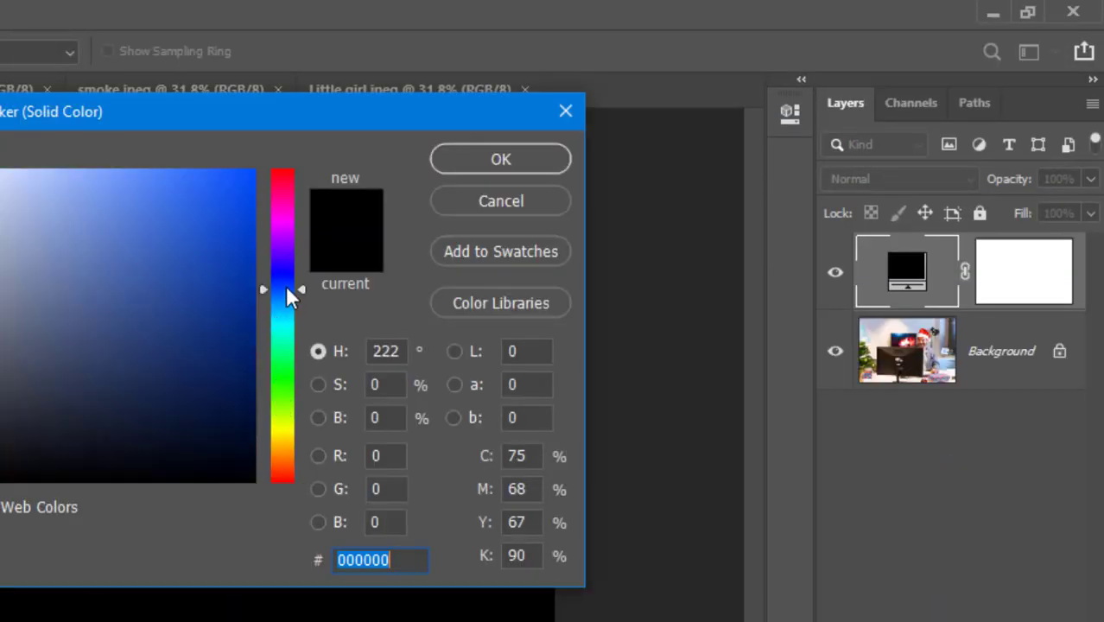
left_click(237, 359)
key("Return")
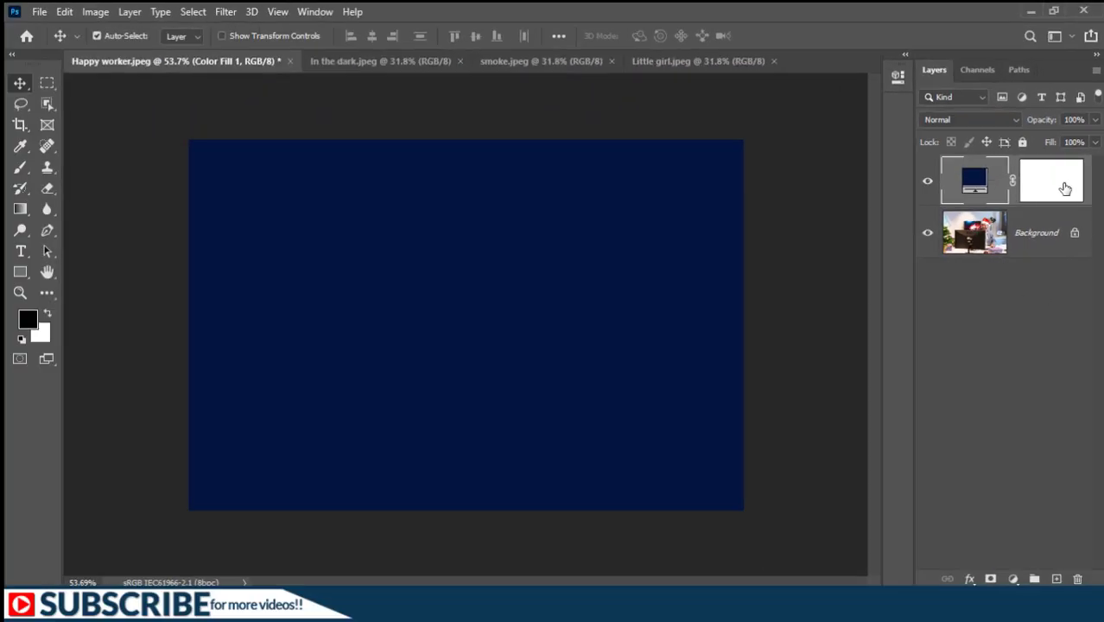
Delete the mask of the solid color fill layer and rename the layer Color
left_click_drag(1061, 184, 1076, 579)
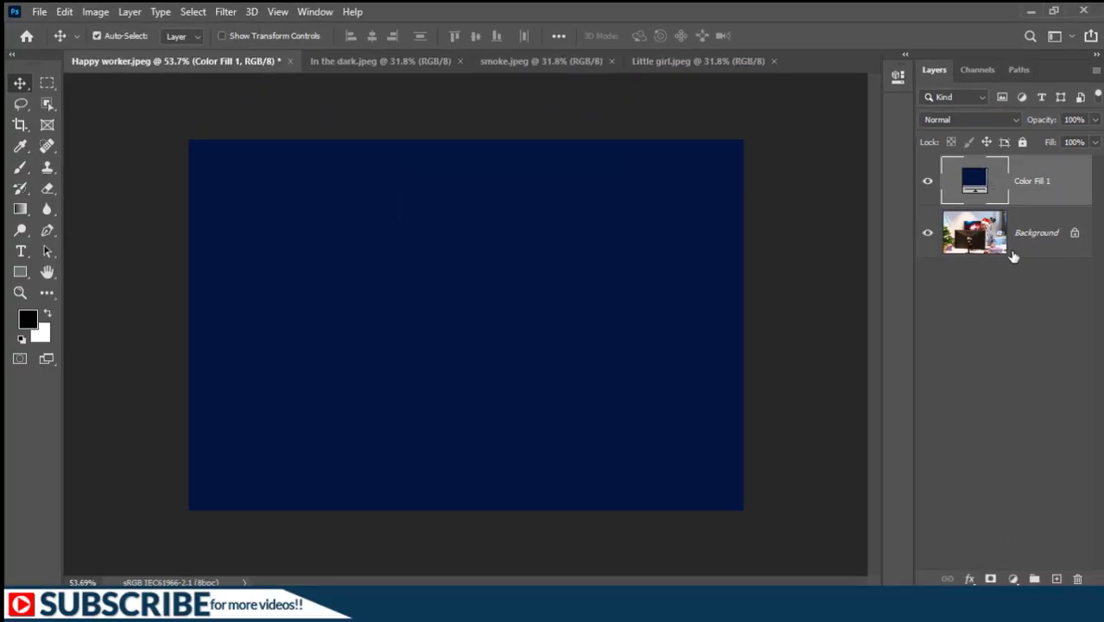
double_click(1031, 181)
type("Color")
left_click(979, 375)
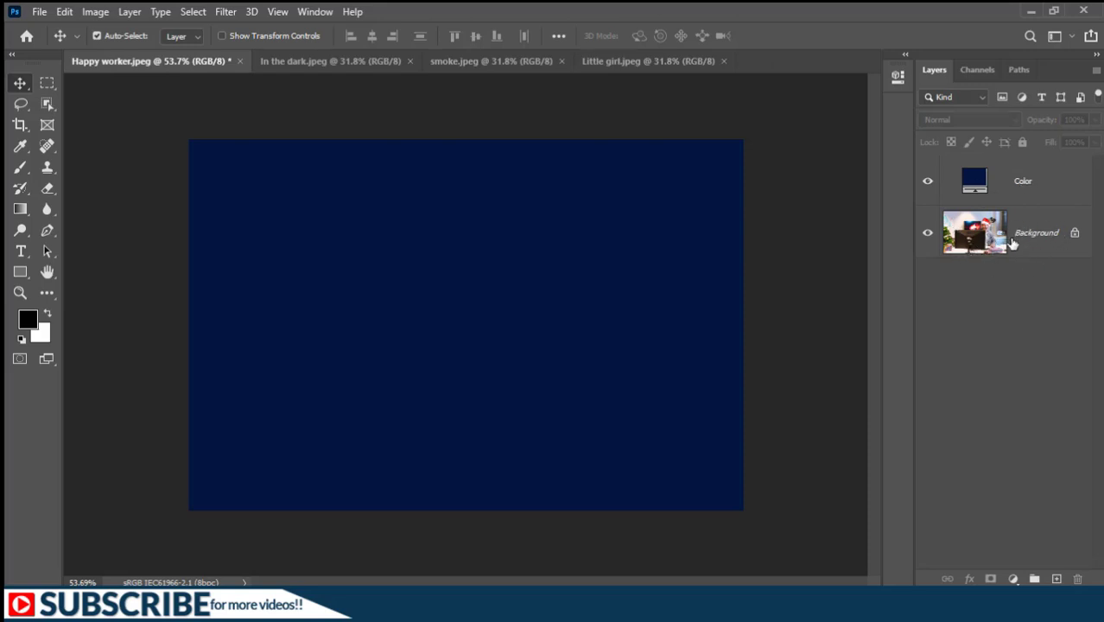
Duplicate the Background layer as Guy 01 and hide the original Background layer
left_click(1038, 239)
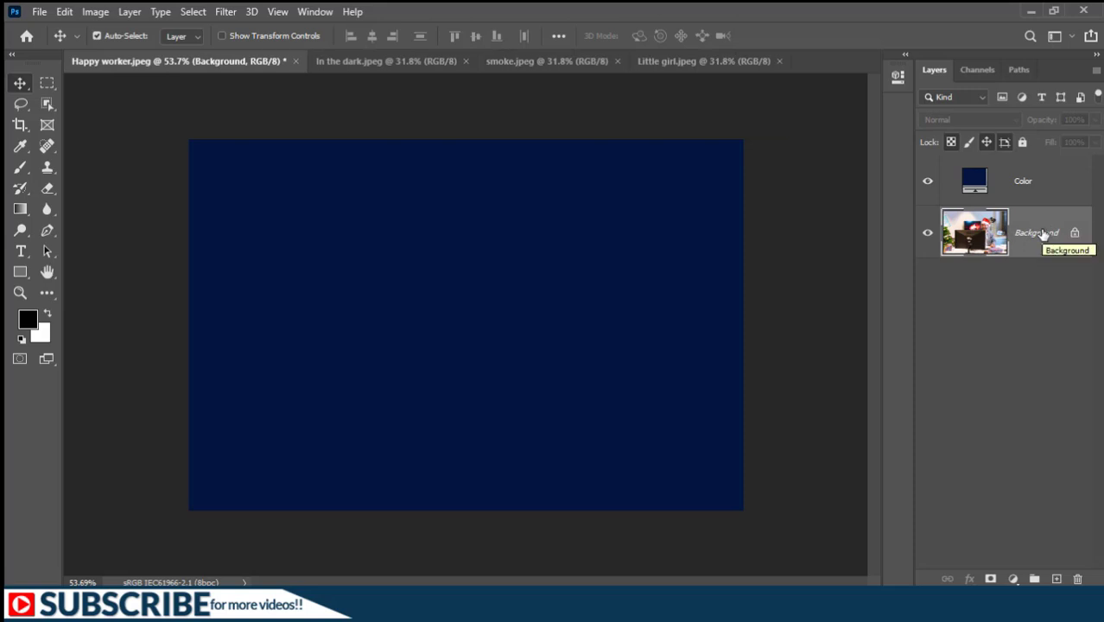
key("ctrl+j")
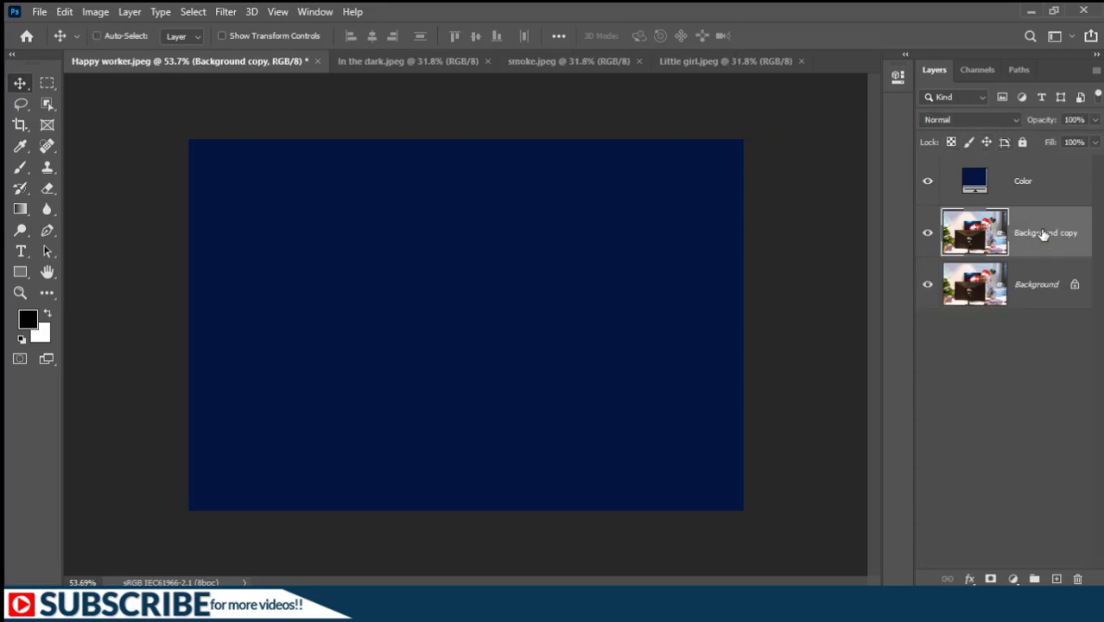
left_click(928, 290)
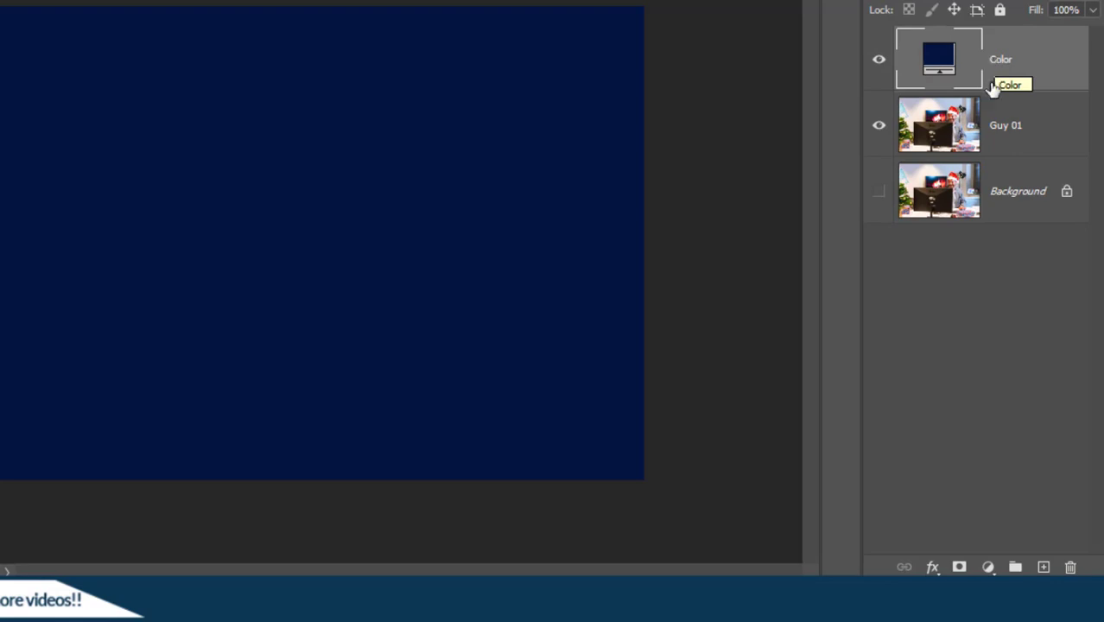
Add a white layer mask to the Color fill layer and make the mask active for editing
left_click(962, 566)
left_click(940, 56)
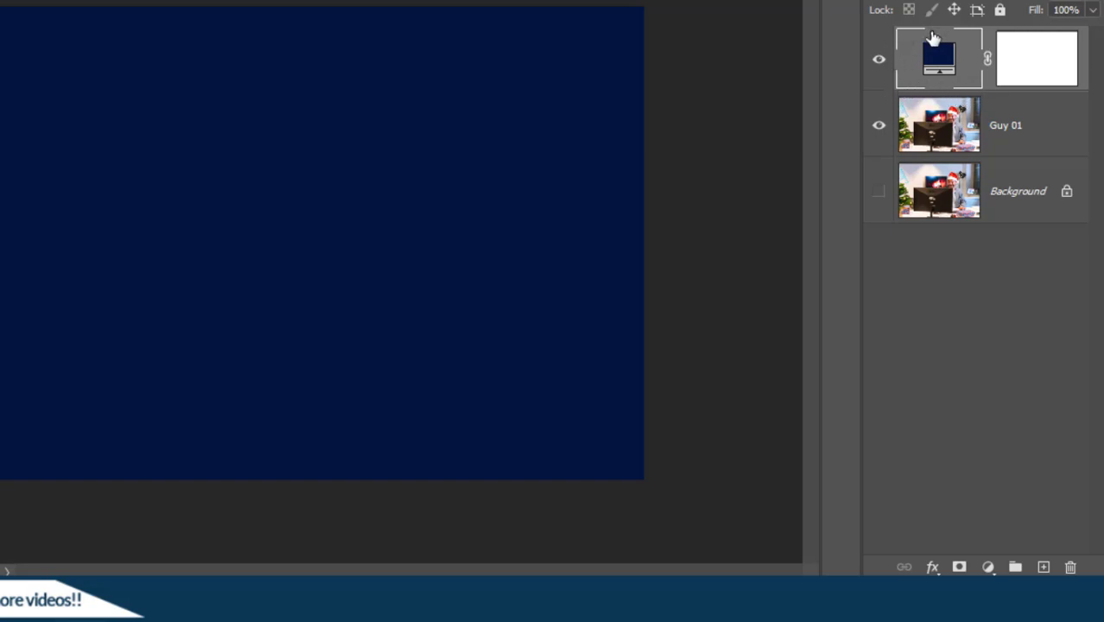
left_click(1035, 65)
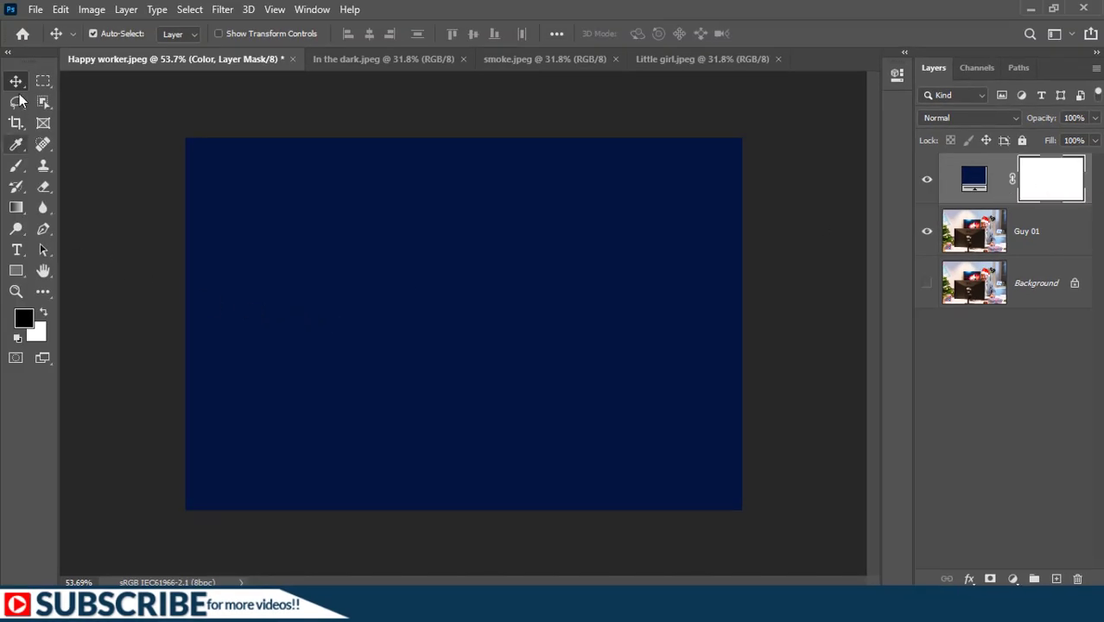
Paint black on the Color layer's mask with an 800 px soft brush to reveal the smiling man on the photo's right side
left_click(15, 166)
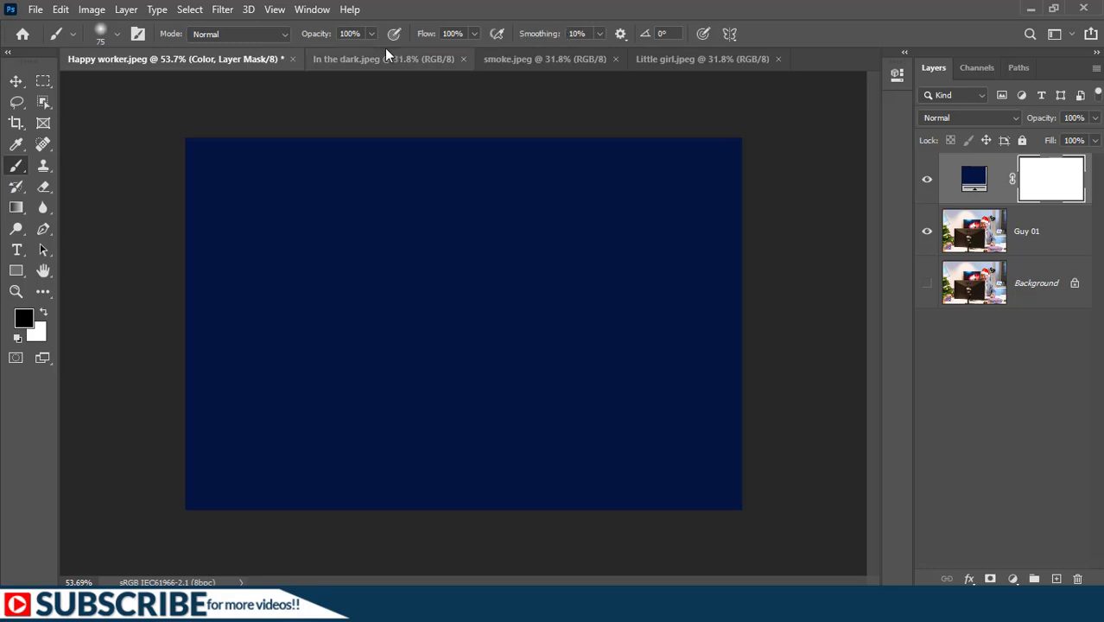
left_click(102, 33)
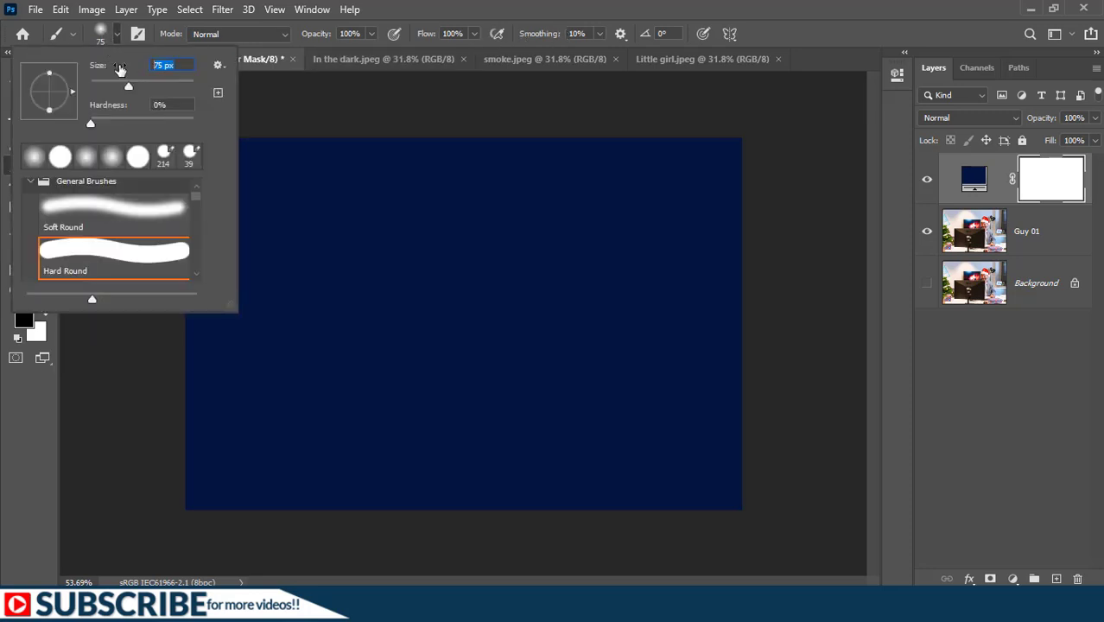
type("800")
key("Return")
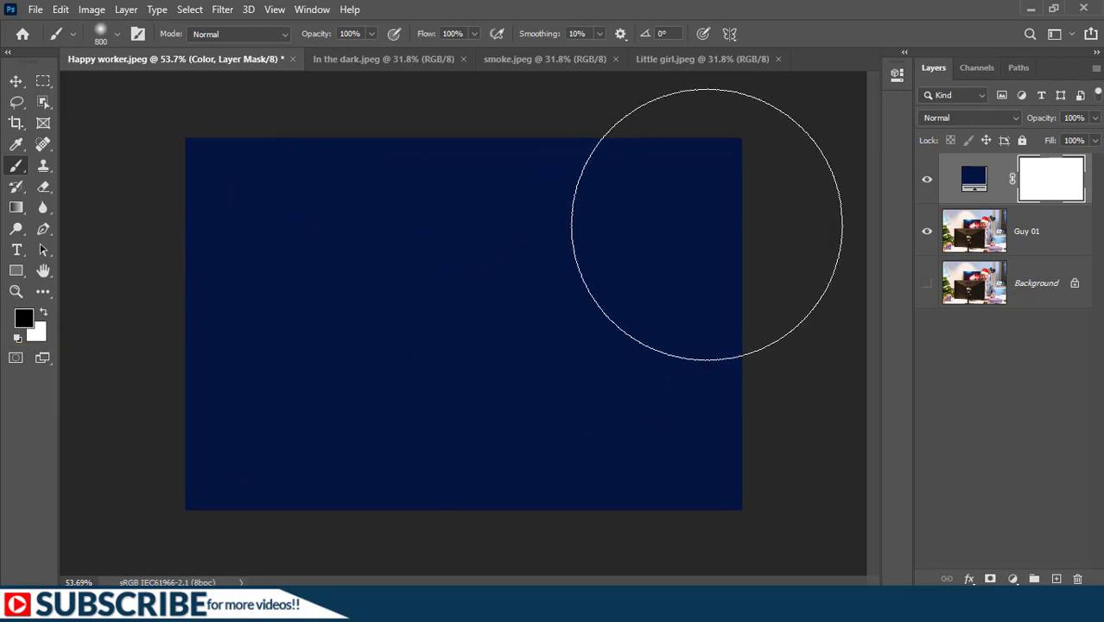
mouse_move(708, 217)
left_mouse_down()
mouse_move(596, 419)
mouse_move(737, 426)
left_mouse_up()
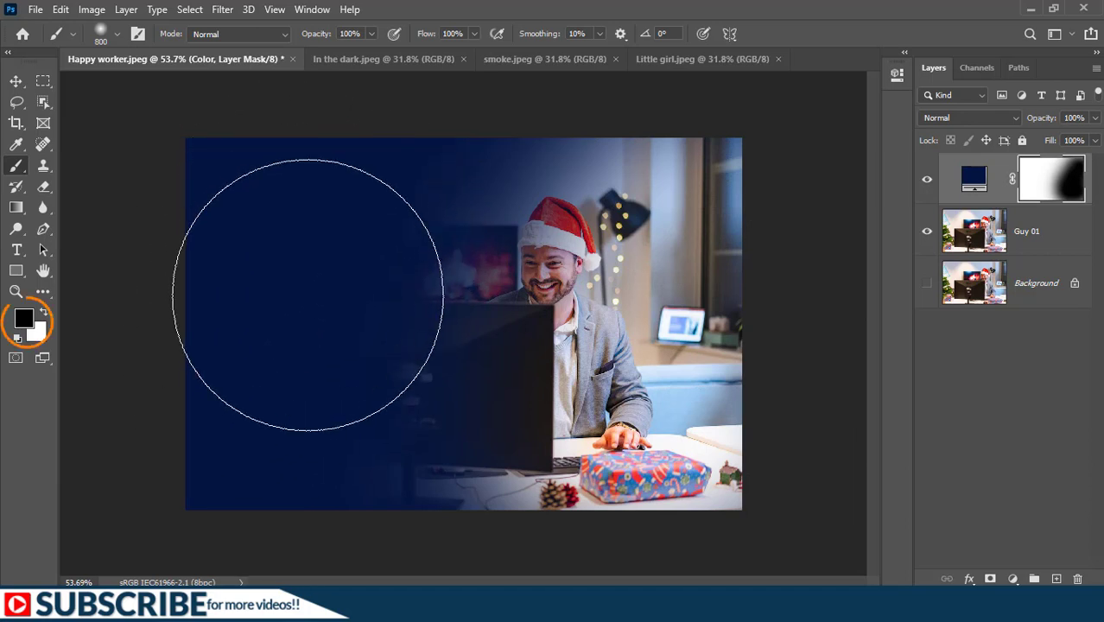
Paint white on the Color layer's mask to cover the man with blue, and repaint with black to reveal him again
left_click(44, 316)
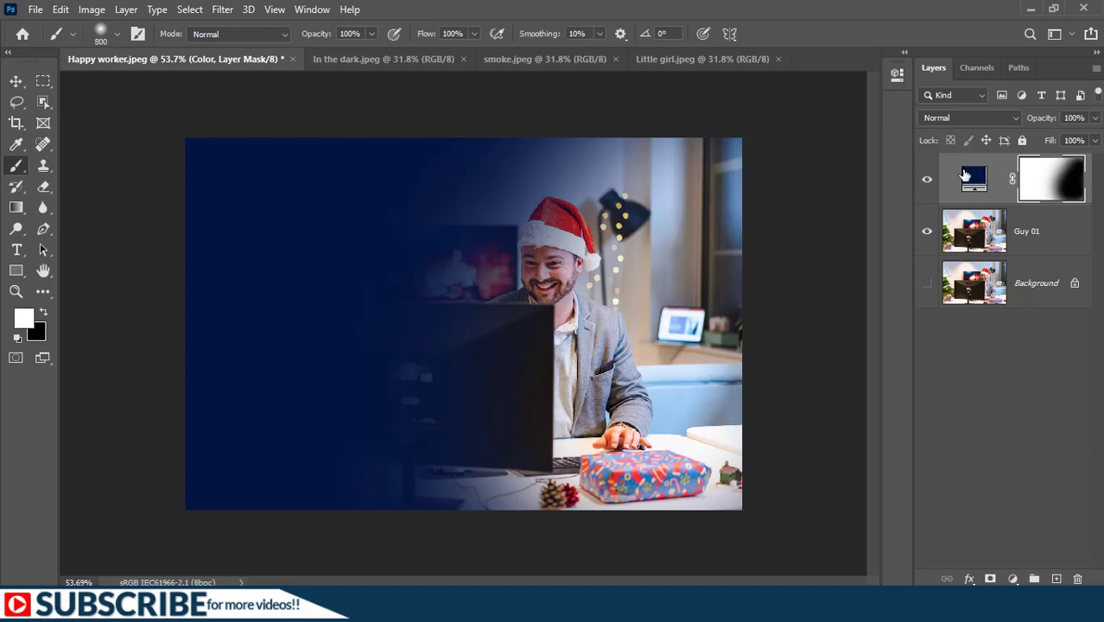
mouse_move(555, 391)
left_mouse_down()
mouse_move(480, 591)
mouse_move(604, 49)
mouse_move(587, 173)
left_mouse_up()
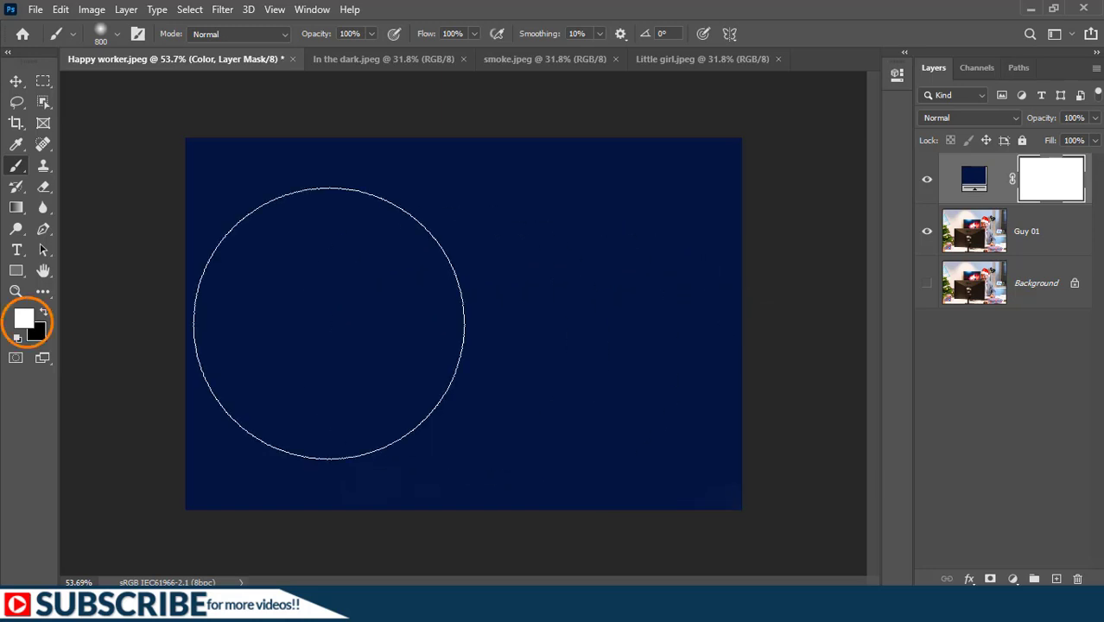
key("x")
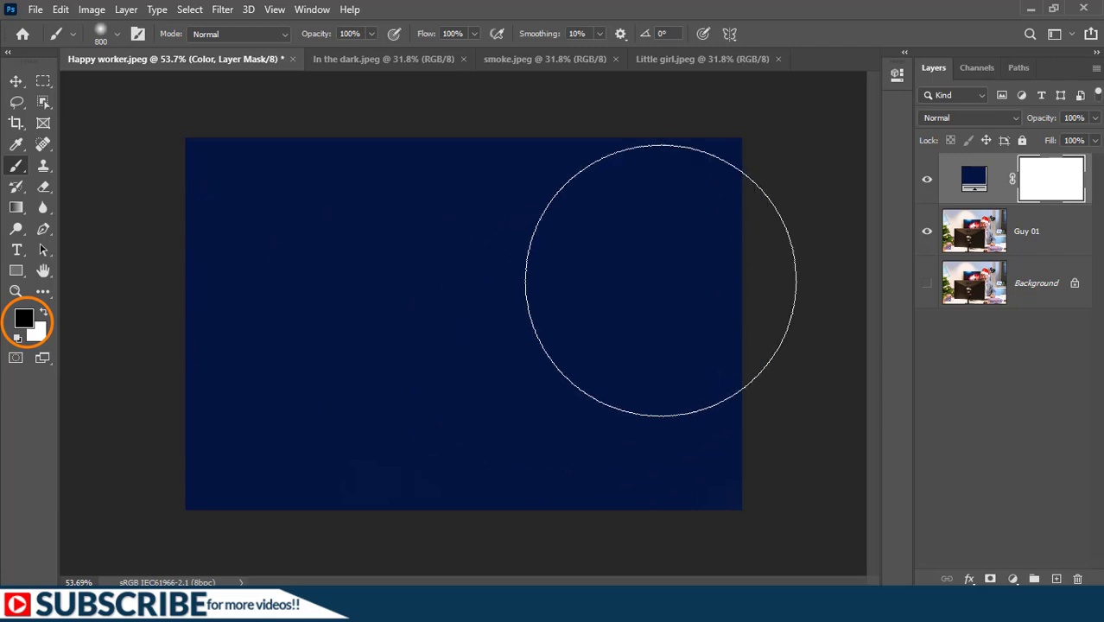
mouse_move(661, 332)
left_mouse_down()
mouse_move(592, 463)
mouse_move(755, 476)
mouse_move(691, 391)
left_mouse_up()
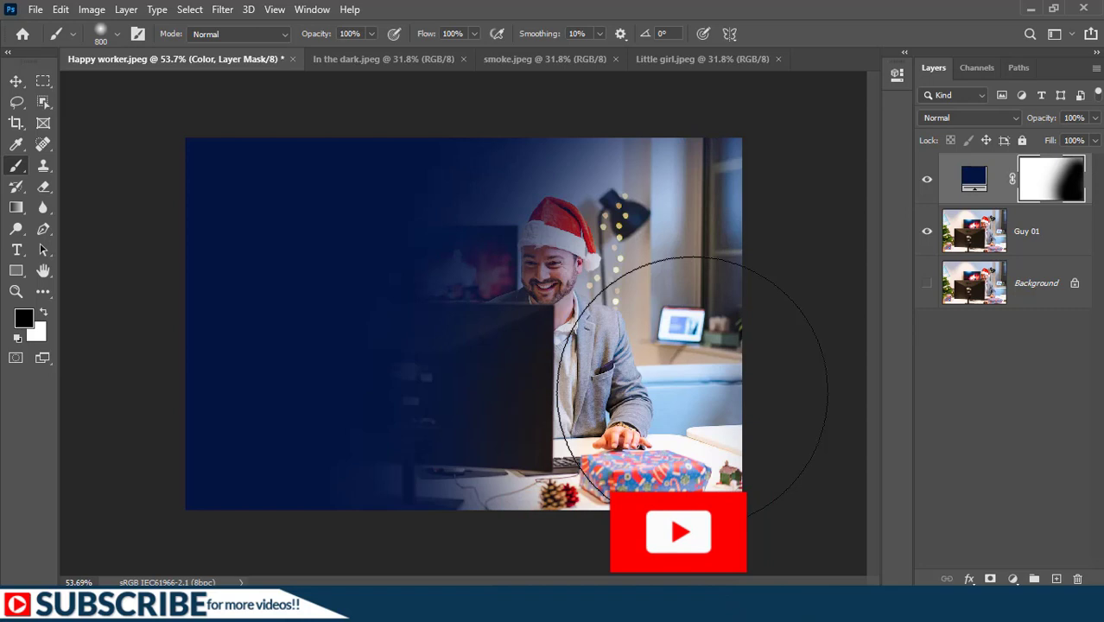
Unlock the smoke.jpeg background layer and copy it into In the dark.jpeg so it covers the portrait
left_click(355, 59)
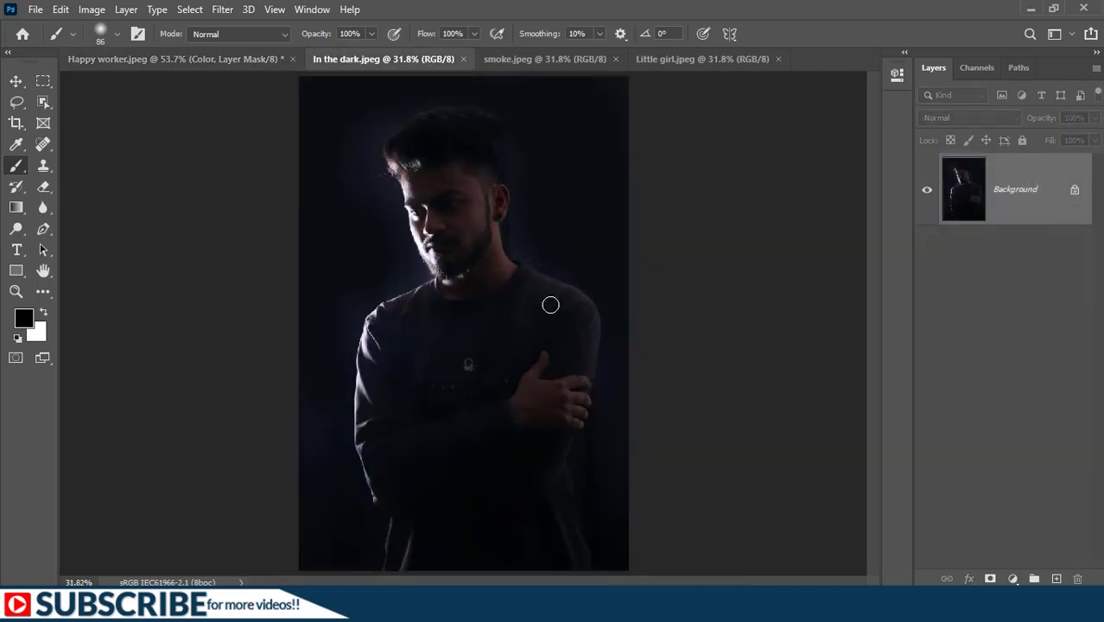
left_click(534, 61)
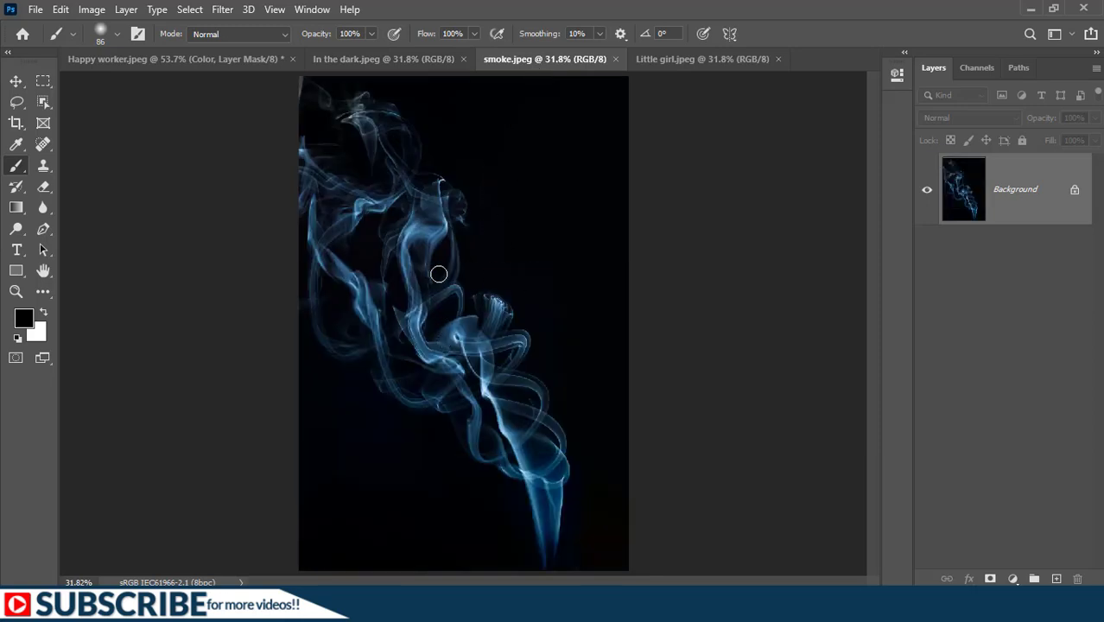
left_click(1075, 191)
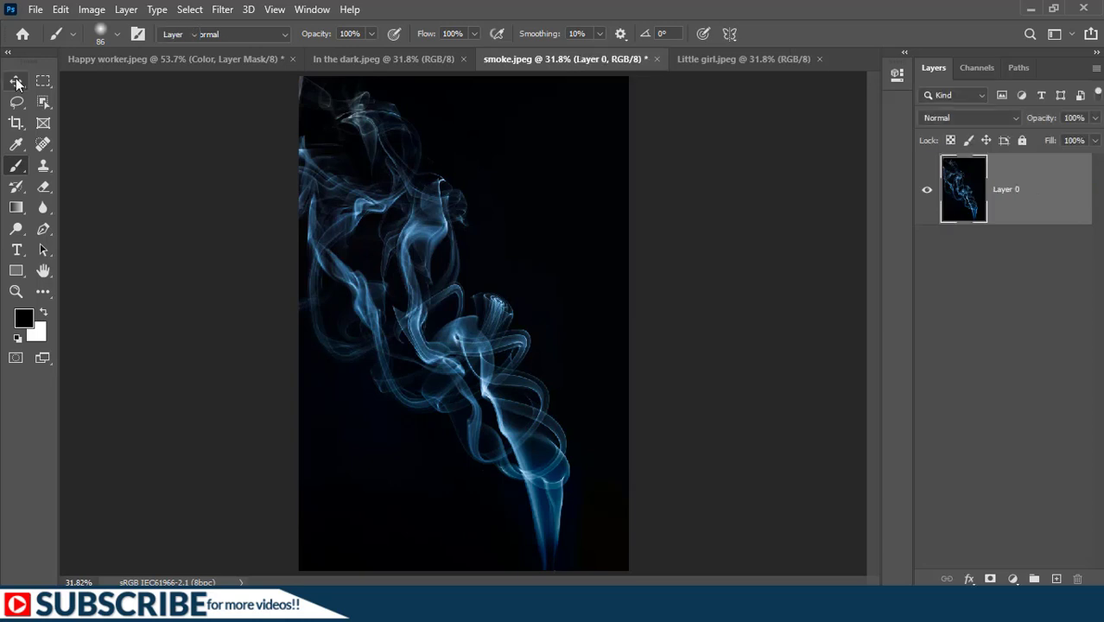
left_click(16, 81)
left_click_drag(304, 271, 474, 366)
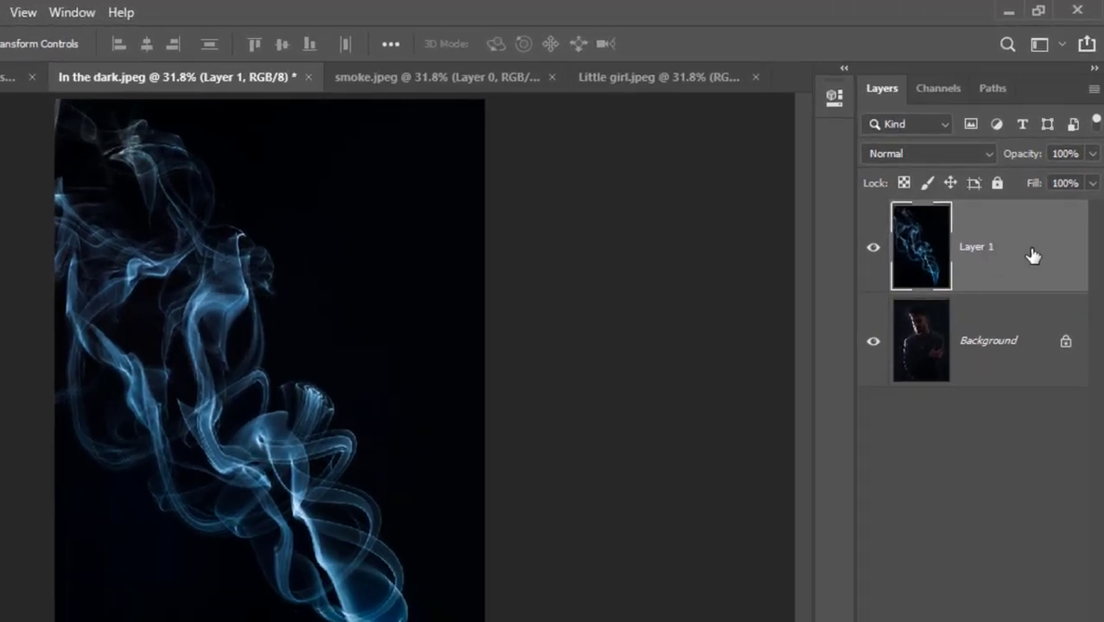
Set the smoke layer's blend mode to Screen and add a layer mask to it
left_click(924, 154)
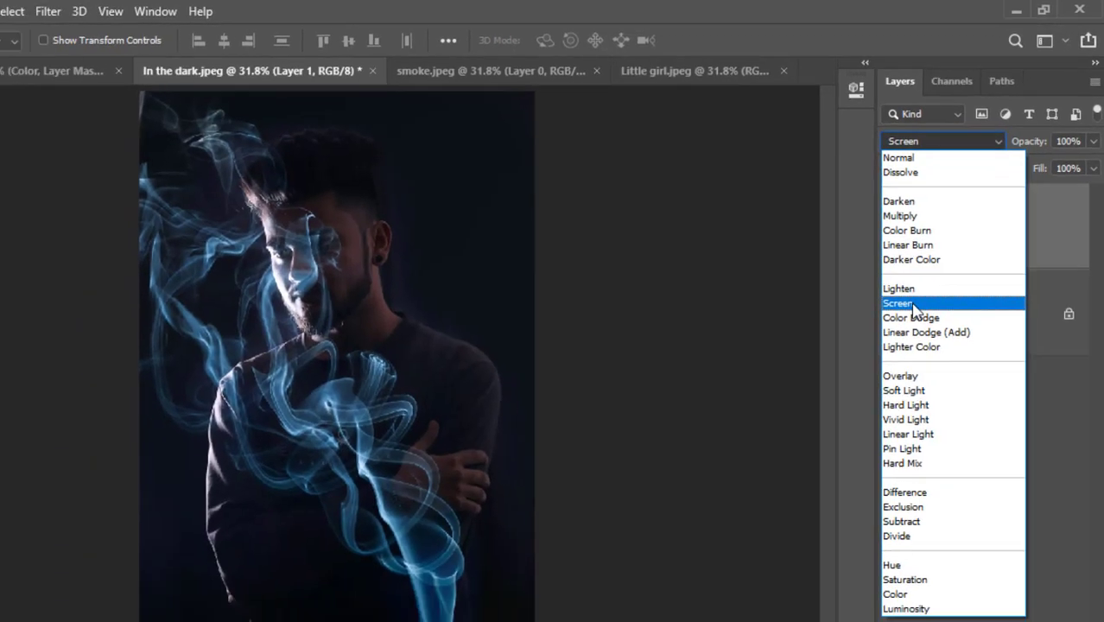
left_click(894, 329)
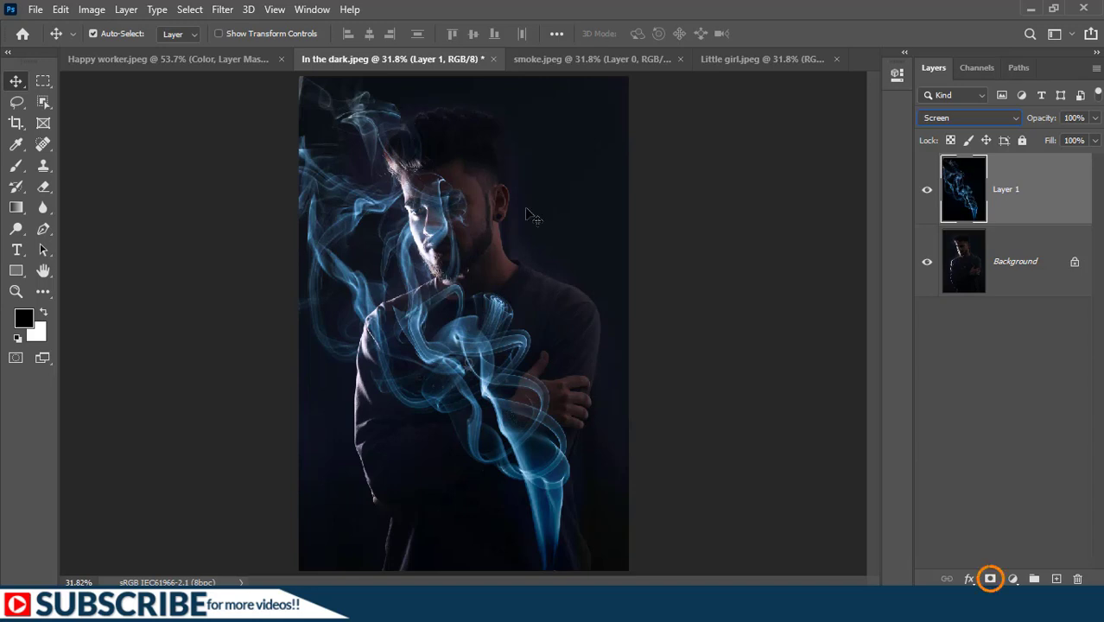
left_click(990, 578)
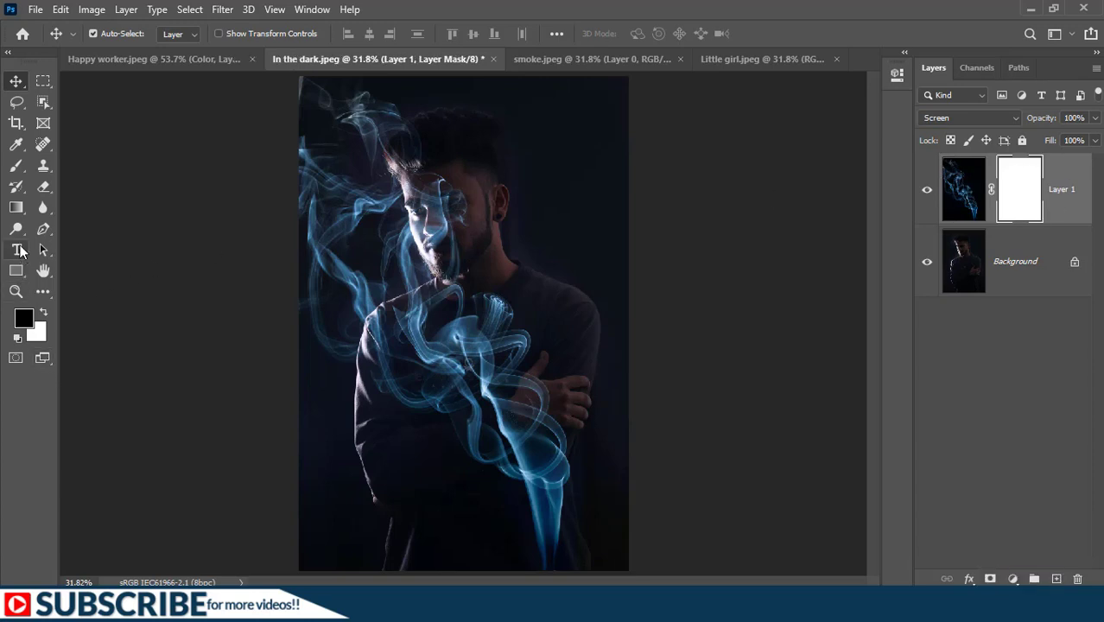
Paint black on the smoke layer's mask with a soft 451 px brush to hide the smoke over the man's face and body
left_click(16, 167)
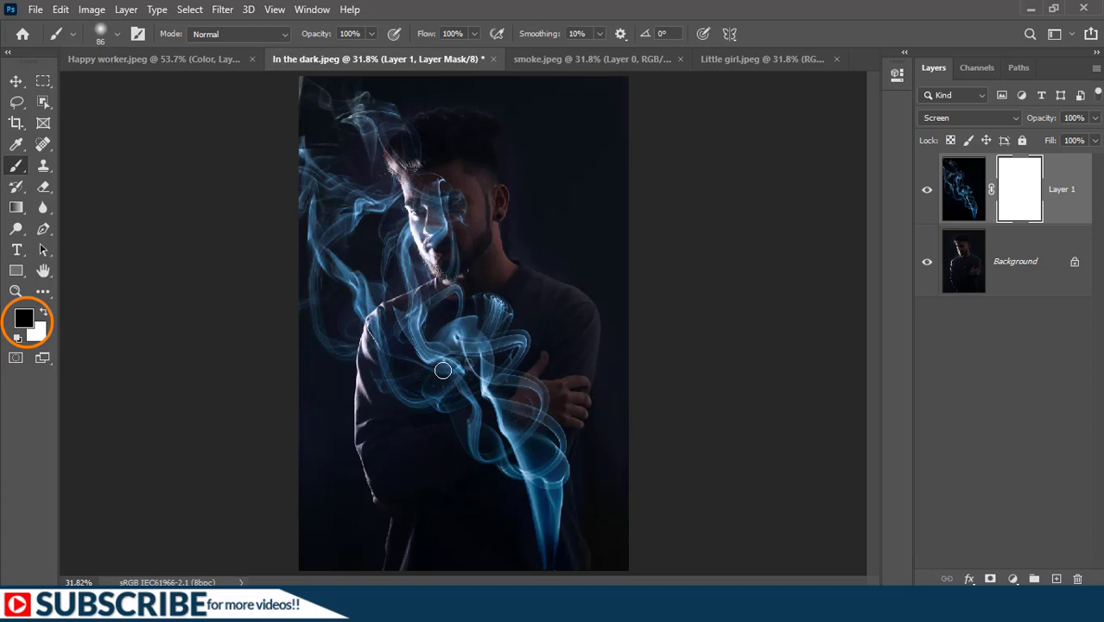
mouse_move(442, 370)
left_mouse_down()
mouse_move(441, 300)
mouse_move(416, 325)
mouse_move(399, 383)
mouse_move(472, 338)
mouse_move(495, 309)
mouse_move(434, 335)
mouse_move(392, 399)
mouse_move(480, 321)
mouse_move(419, 393)
mouse_move(463, 388)
mouse_move(450, 390)
mouse_move(504, 350)
mouse_move(462, 398)
mouse_move(489, 513)
mouse_move(544, 497)
mouse_move(463, 443)
mouse_move(475, 151)
mouse_move(451, 176)
mouse_move(443, 351)
mouse_move(419, 334)
mouse_move(381, 376)
mouse_move(446, 335)
mouse_move(463, 192)
mouse_move(433, 145)
mouse_move(419, 161)
mouse_move(445, 205)
mouse_move(498, 385)
mouse_move(451, 553)
mouse_move(493, 295)
mouse_move(406, 175)
mouse_move(385, 169)
mouse_move(385, 293)
mouse_move(467, 452)
left_mouse_up()
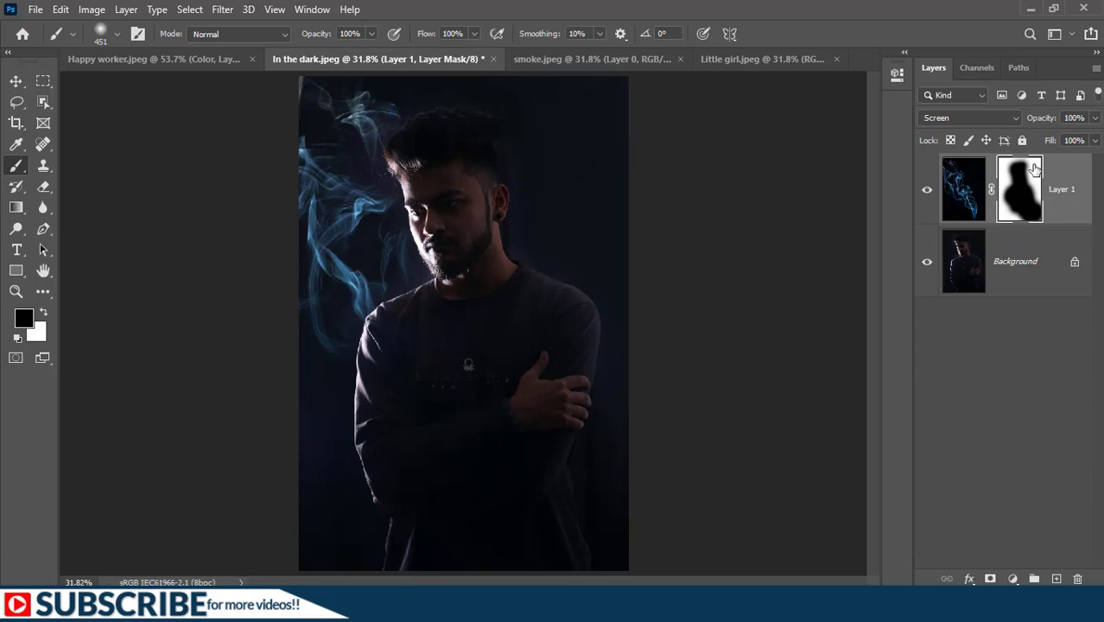
Paint white on the smoke layer's mask over the man's torso to bring the smoke back, and undo the painting
left_click(45, 315)
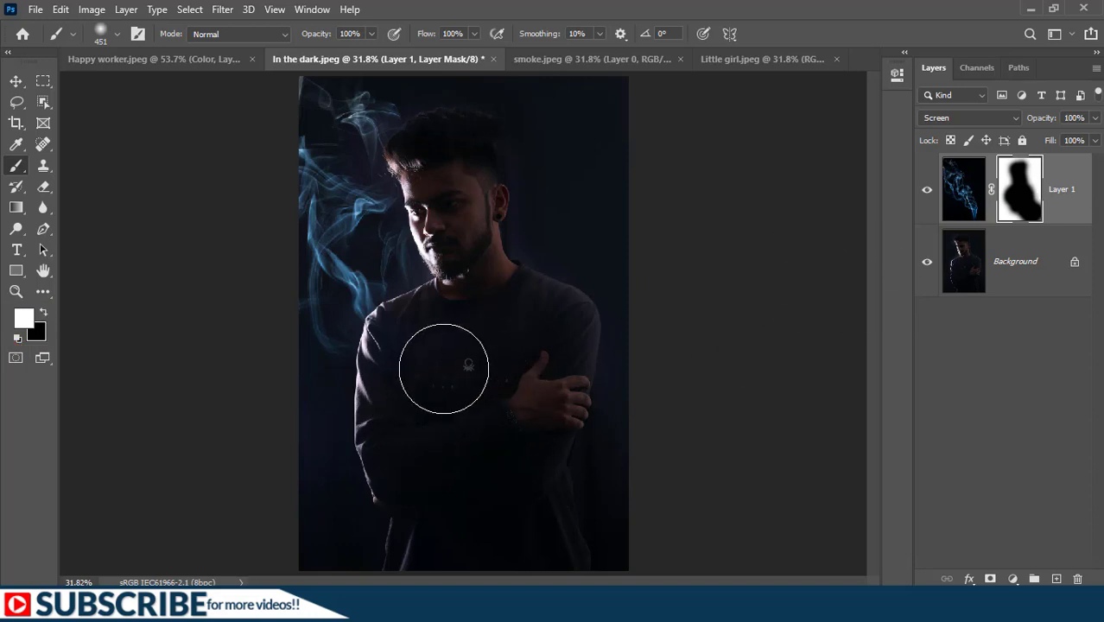
mouse_move(444, 364)
left_mouse_down()
mouse_move(432, 389)
mouse_move(439, 447)
mouse_move(519, 454)
mouse_move(581, 486)
mouse_move(561, 539)
mouse_move(452, 394)
mouse_move(375, 356)
mouse_move(420, 323)
mouse_move(500, 356)
mouse_move(605, 515)
left_mouse_up()
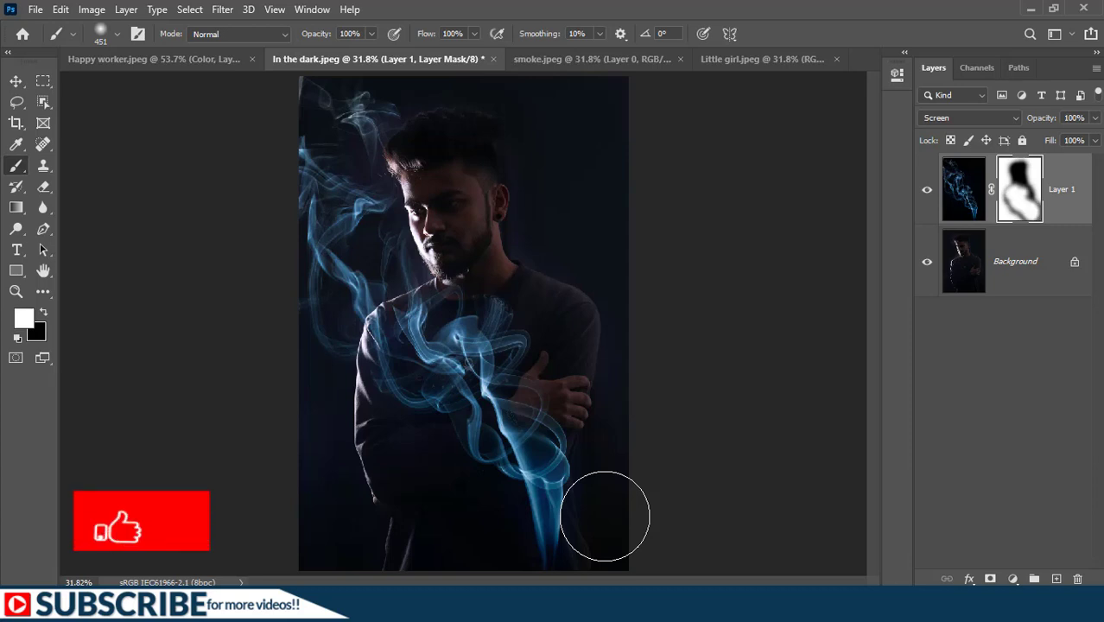
key("ctrl+z")
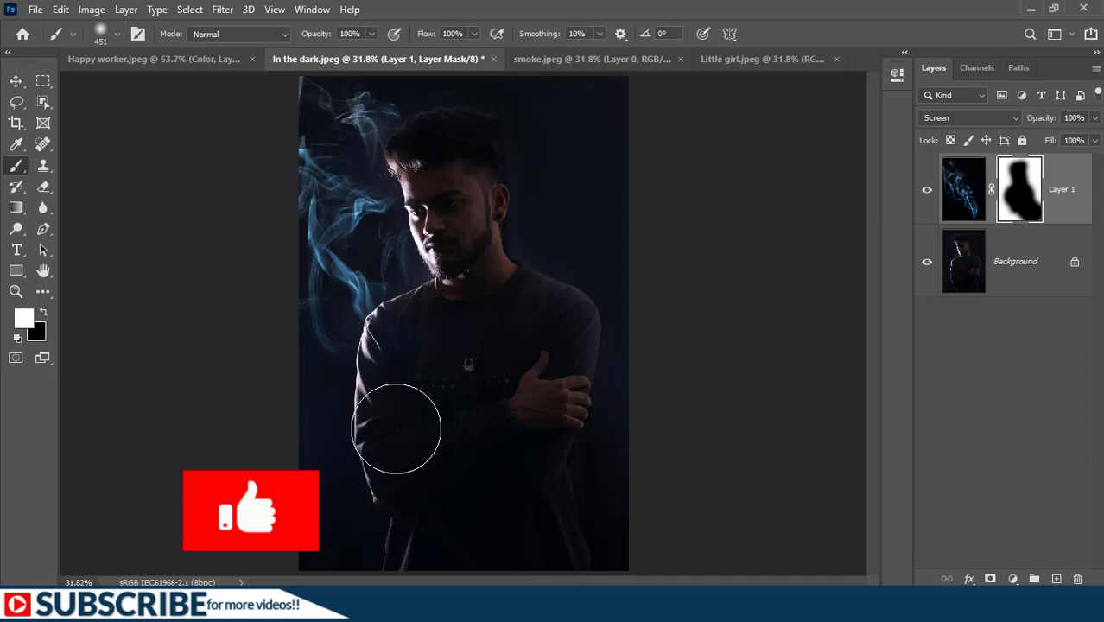
Disable and re-enable the smoke layer's mask to compare the image with and without it
left_click(1026, 190, "shift")
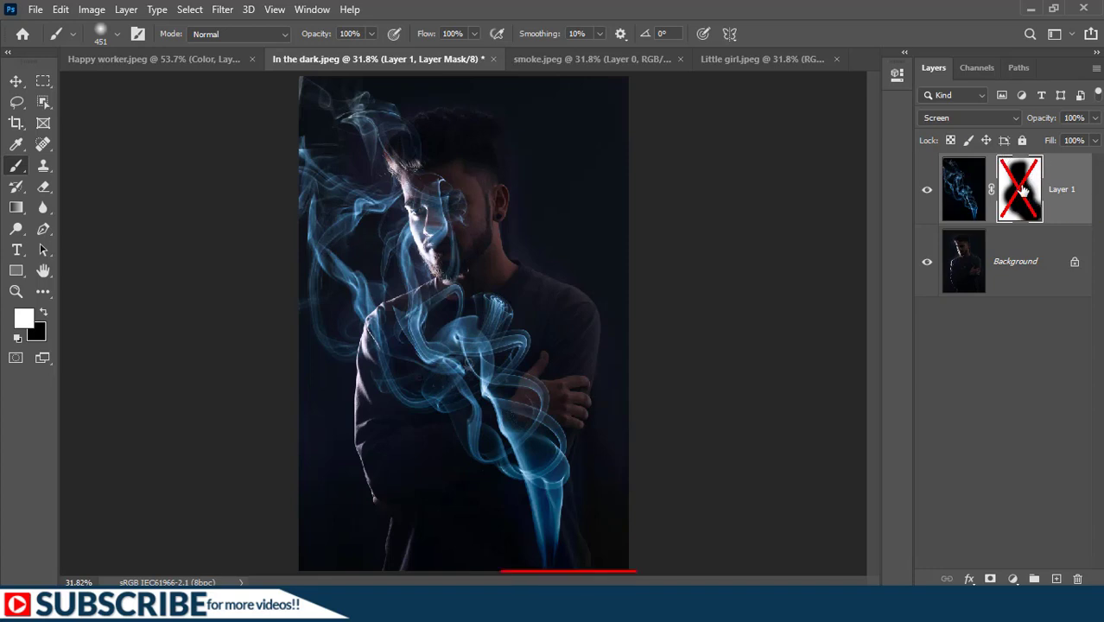
left_click(1022, 190, "shift")
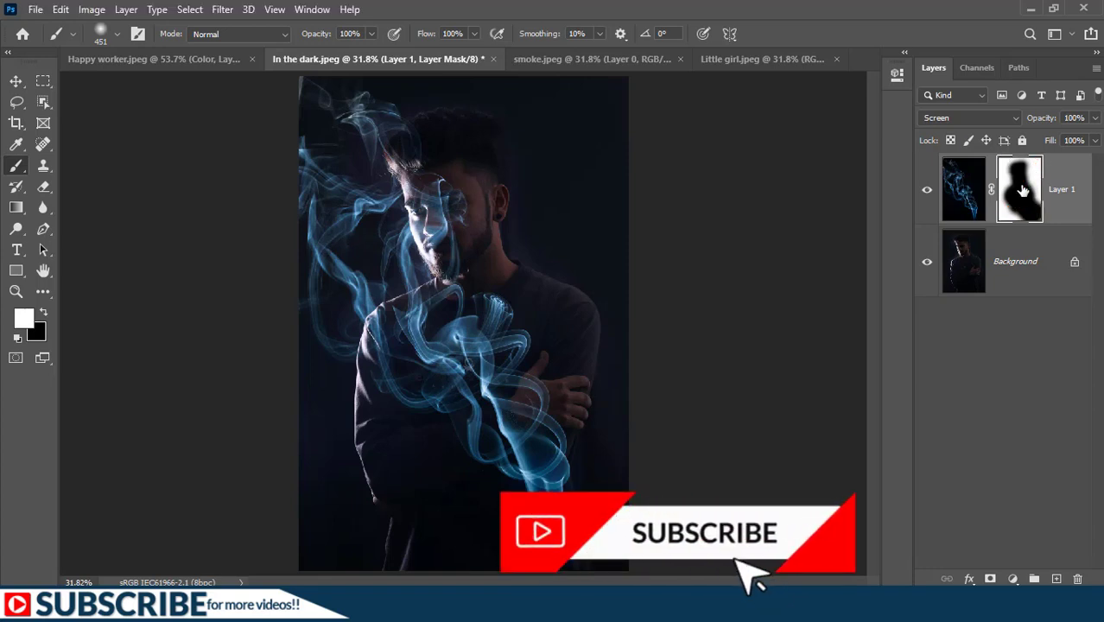
Switch to the Little girl.jpeg document
left_click(733, 60)
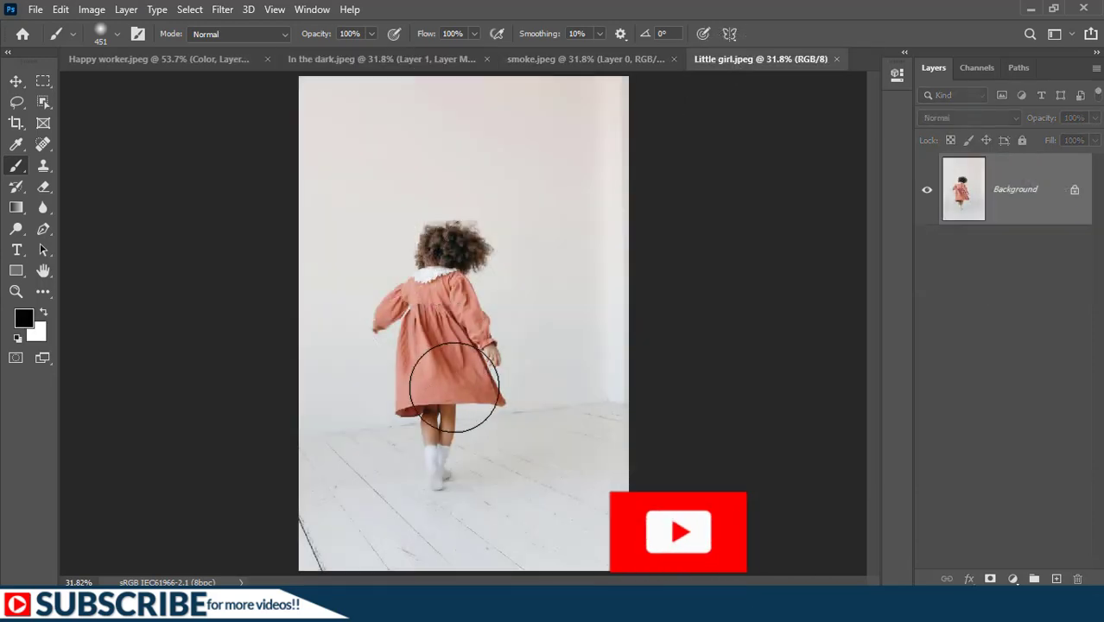